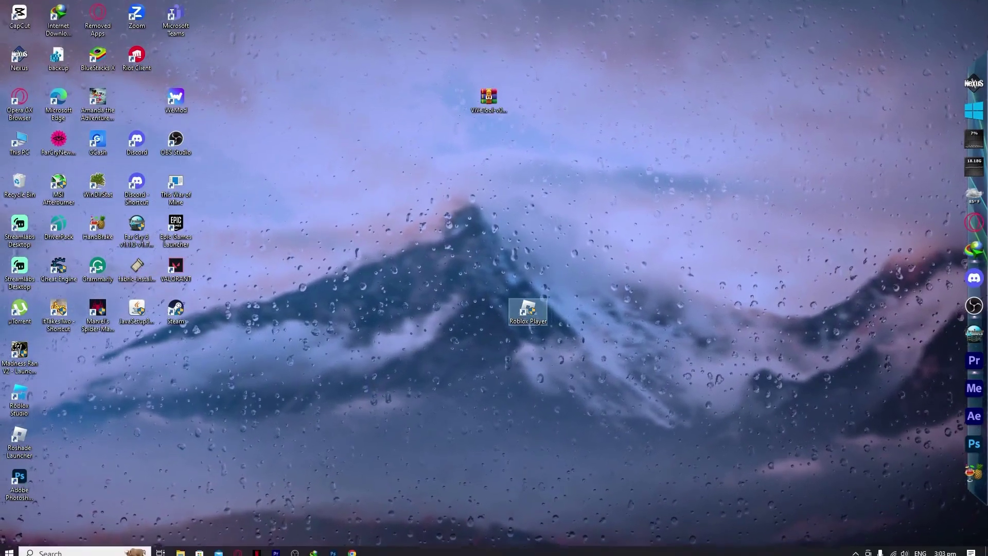
# Search 'stea' from the Windows Start menu and launch Steam.
pyautogui.click(8, 547)
pyautogui.write('stea')
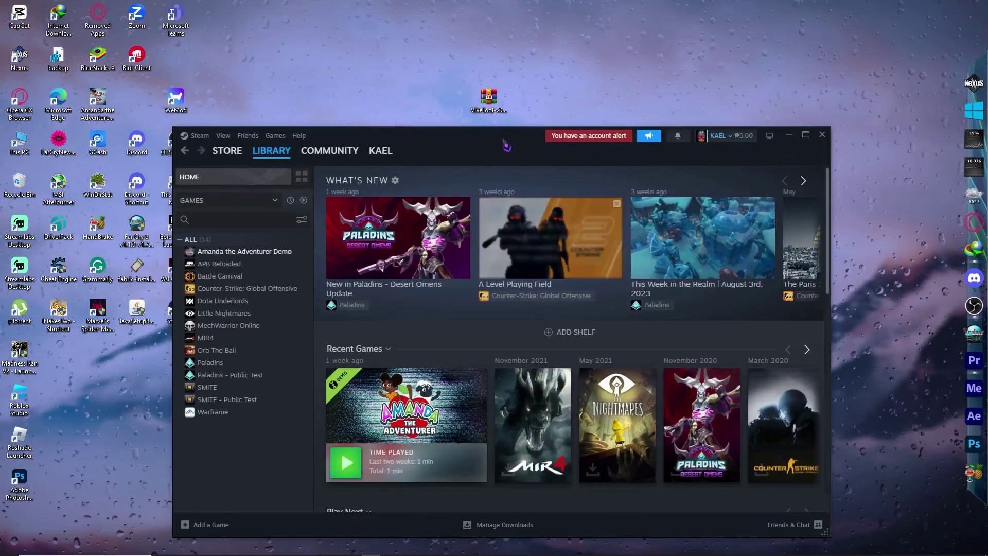
# Move the Steam window up and left, then bring up the Add a Game options.
pyautogui.moveTo(484, 153); pyautogui.dragTo(424, 71)
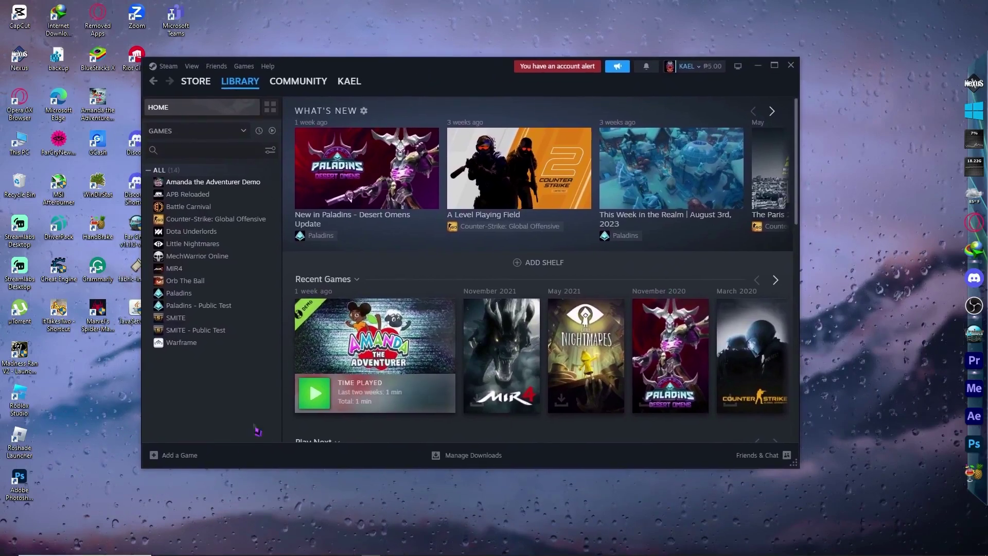
pyautogui.click(179, 460)
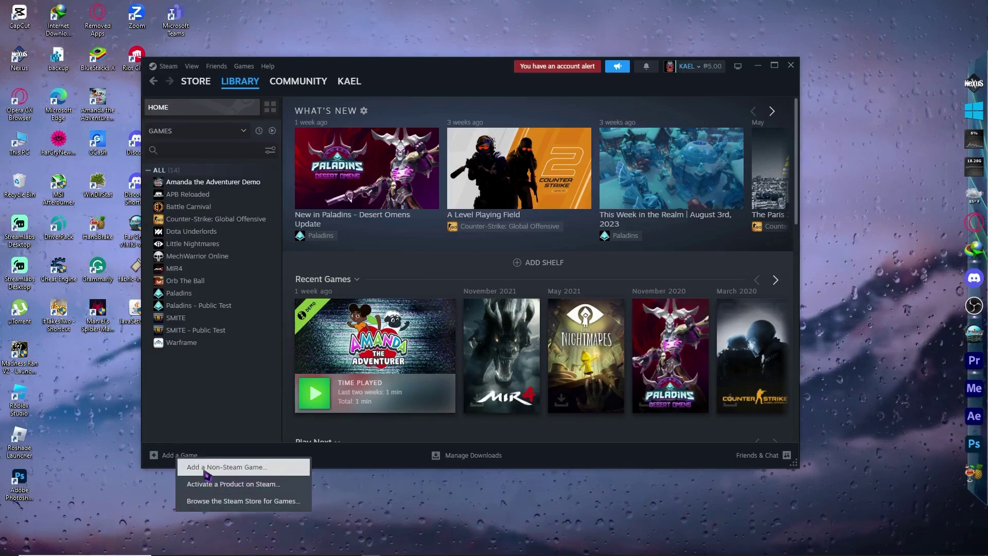
# Open the Add a Non-Steam Game program list and scroll through the installed programs.
pyautogui.click(260, 468)
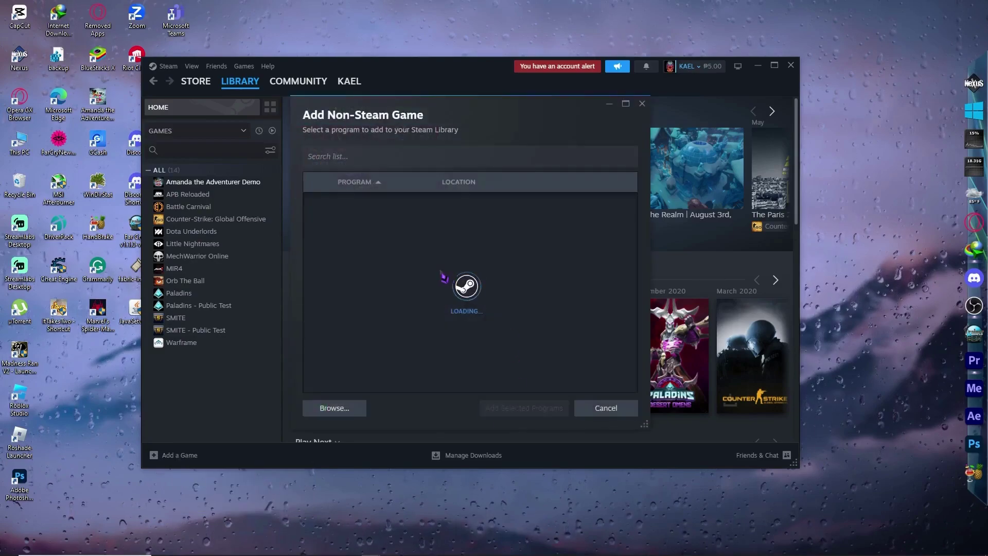
pyautogui.scroll(-4, 425, 276)
pyautogui.scroll(-10, 423, 276)
pyautogui.scroll(-3, 422, 279)
pyautogui.scroll(-7, 411, 281)
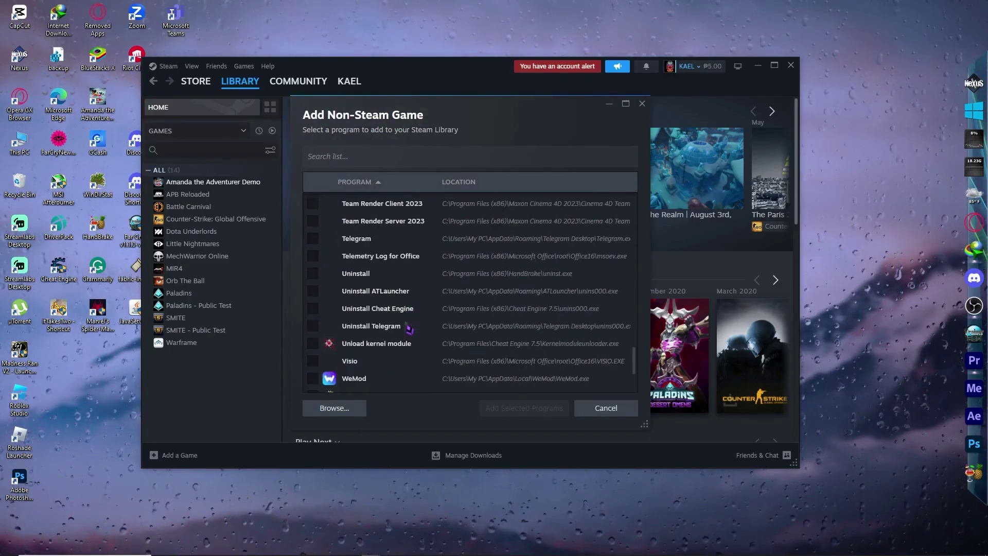
pyautogui.click(389, 278)
pyautogui.click(391, 275)
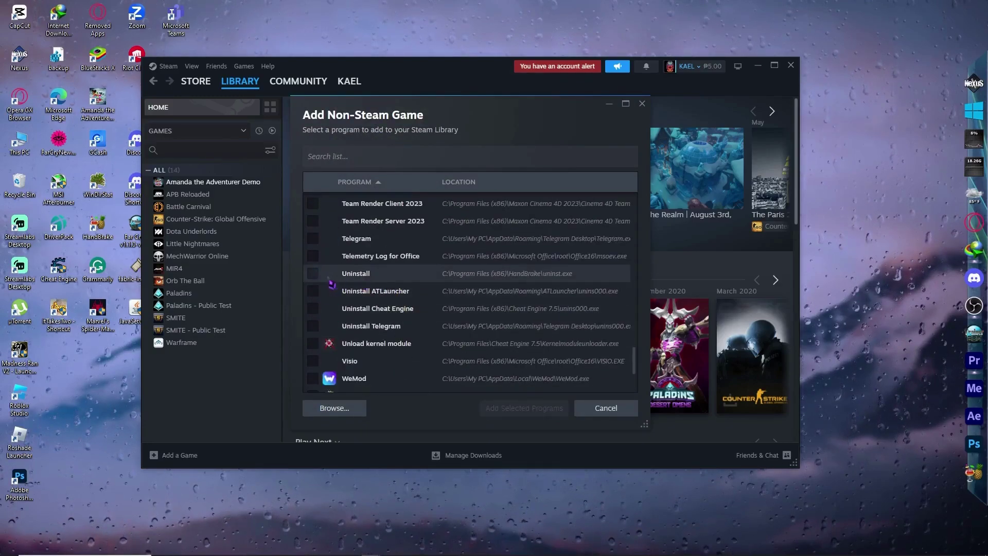
pyautogui.scroll(-2, 396, 293)
pyautogui.scroll(5, 403, 311)
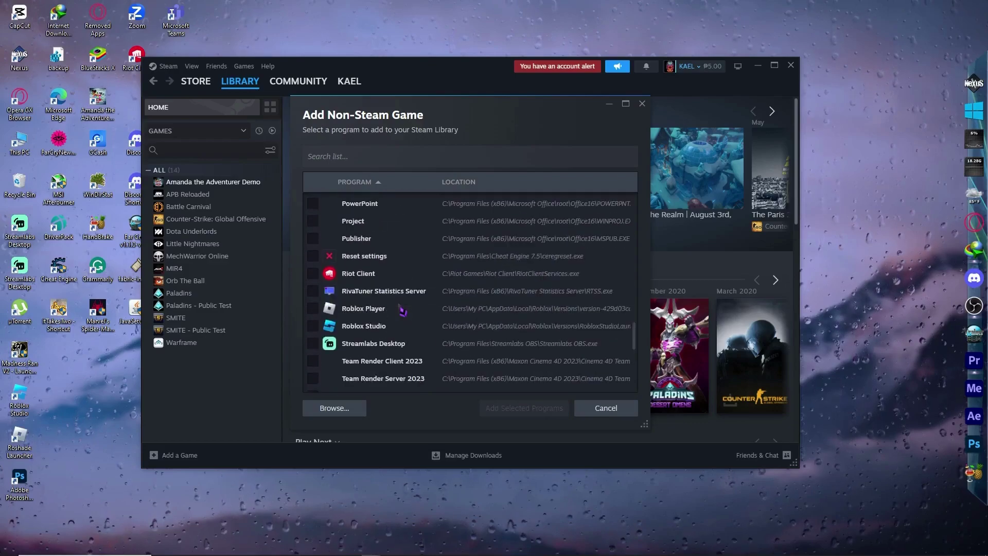
pyautogui.scroll(2, 407, 312)
pyautogui.scroll(-2, 385, 316)
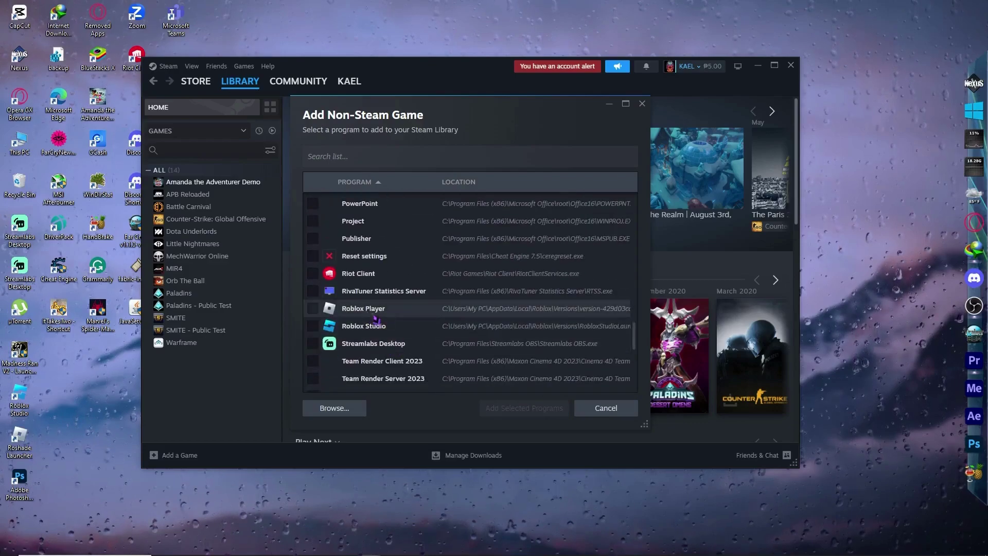
# Tick Roblox Player in the list and choose Add Selected Programs.
pyautogui.click(370, 314)
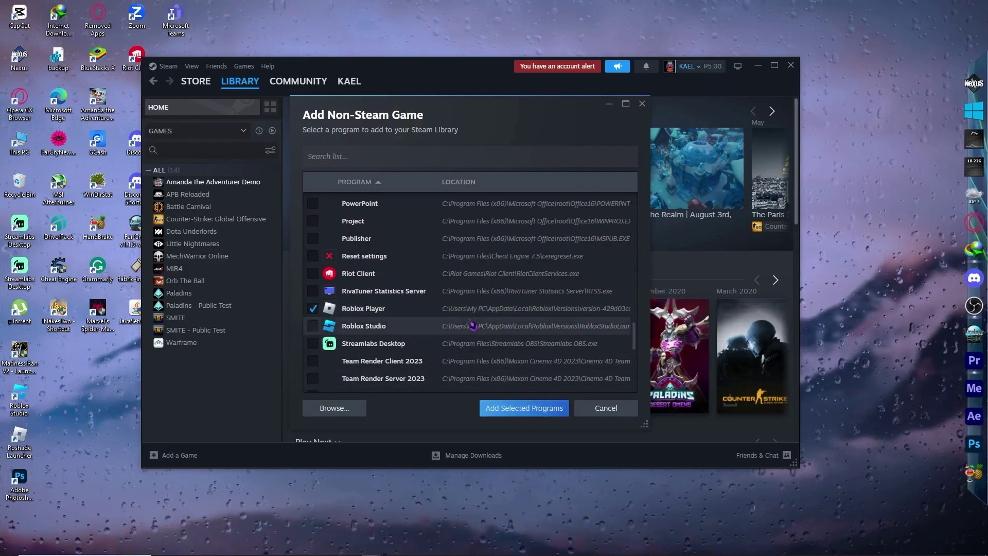
pyautogui.click(314, 315)
pyautogui.click(352, 411)
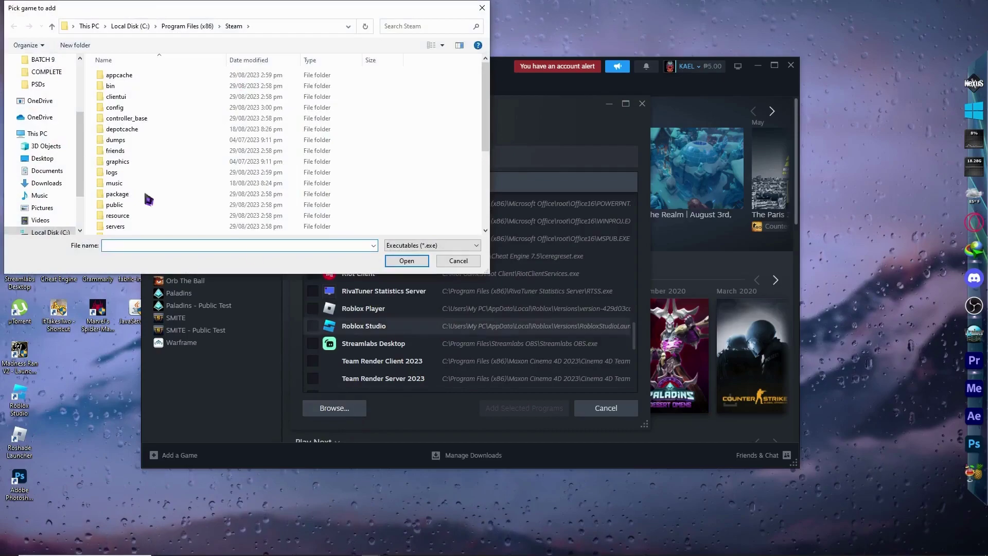
pyautogui.click(481, 10)
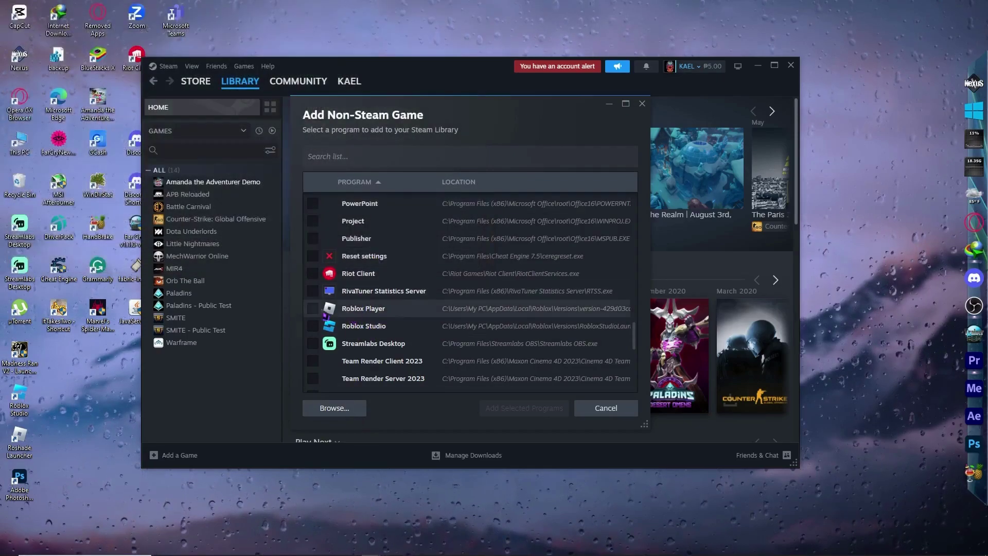
pyautogui.click(312, 308)
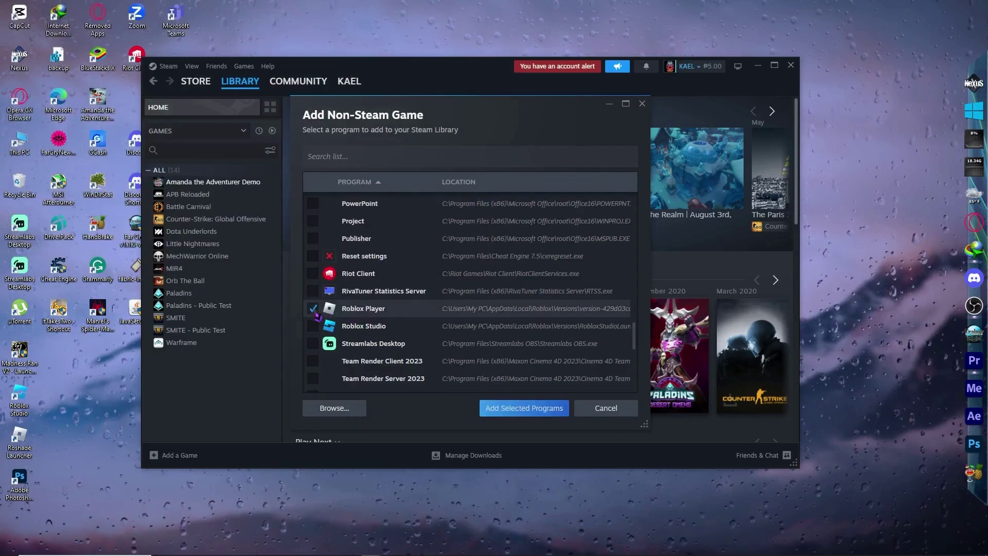
pyautogui.click(522, 414)
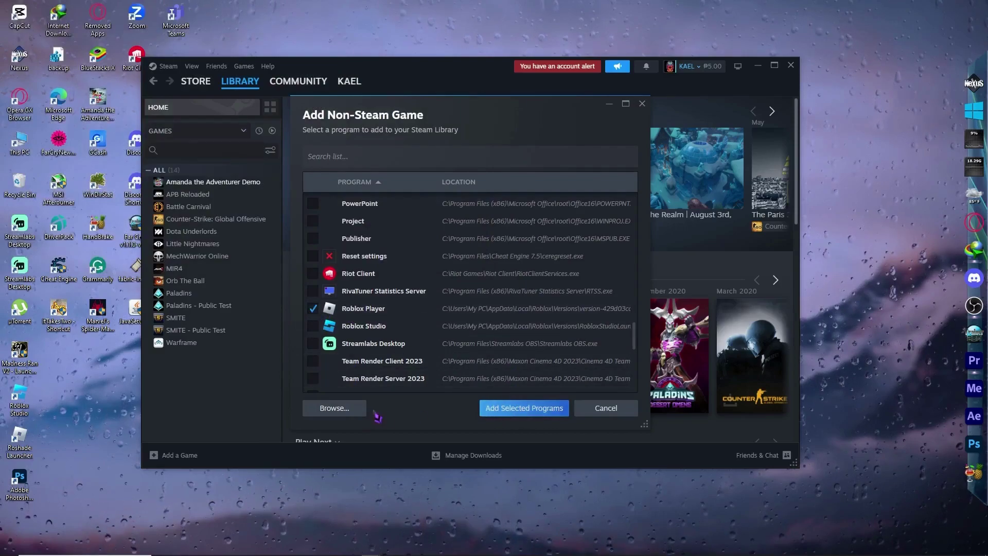
# In the file picker, browse to Local Disk (C:) > Users > My PC.
pyautogui.click(335, 407)
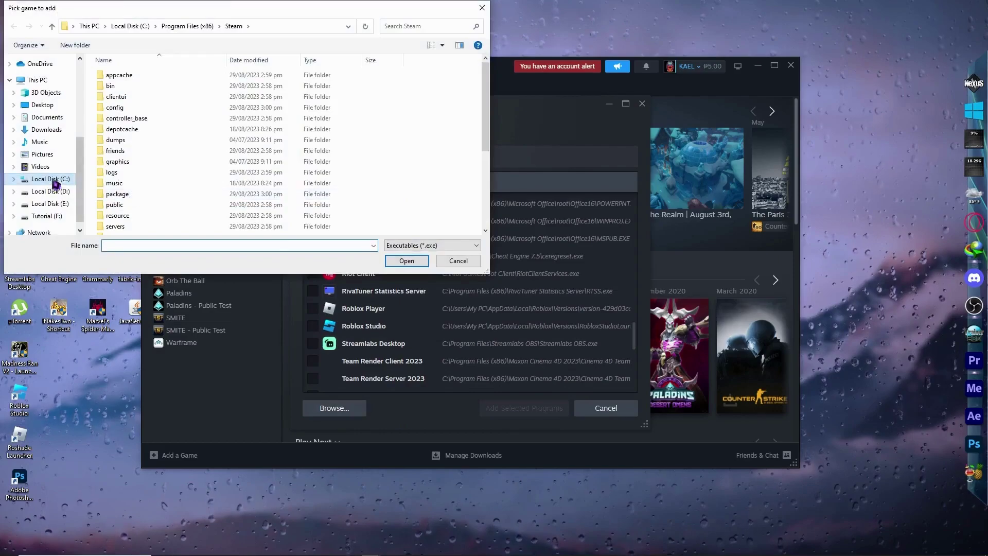
pyautogui.click(44, 82)
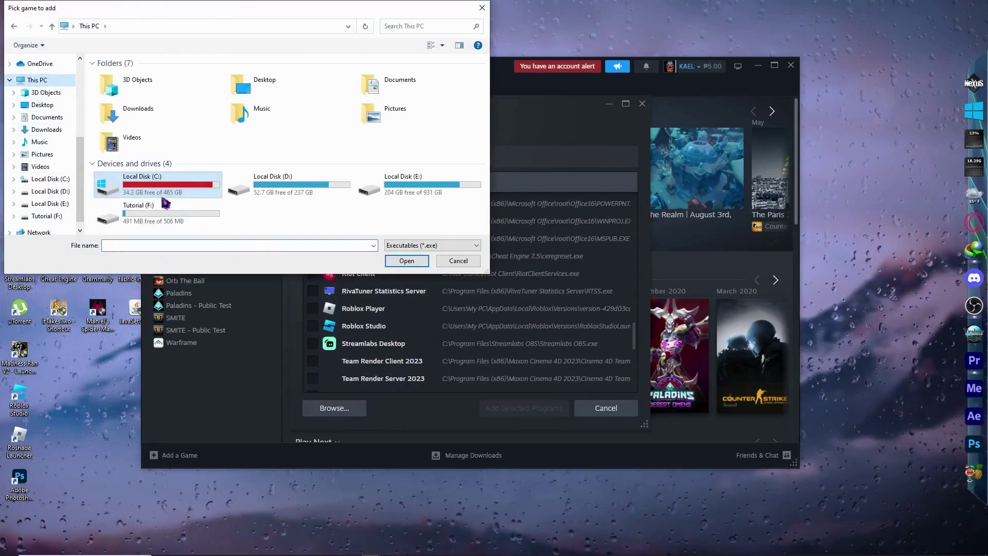
pyautogui.doubleClick(143, 188)
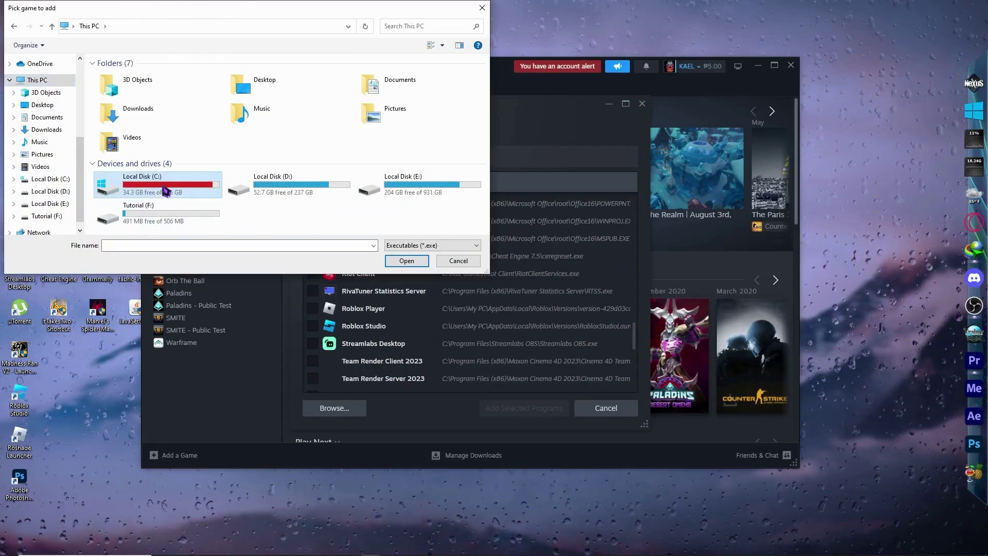
pyautogui.scroll(-1, 254, 167)
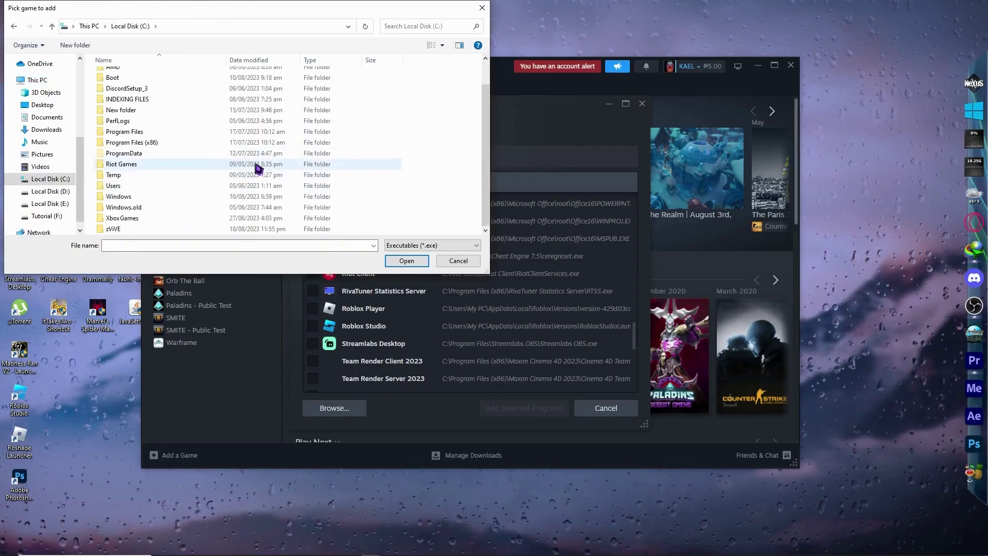
pyautogui.click(141, 187)
pyautogui.doubleClick(141, 189)
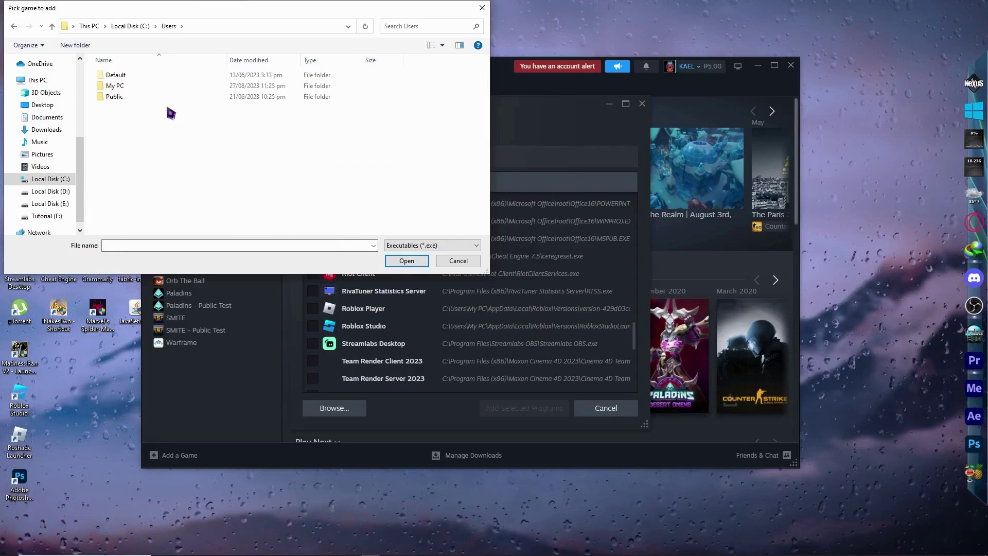
pyautogui.doubleClick(118, 88)
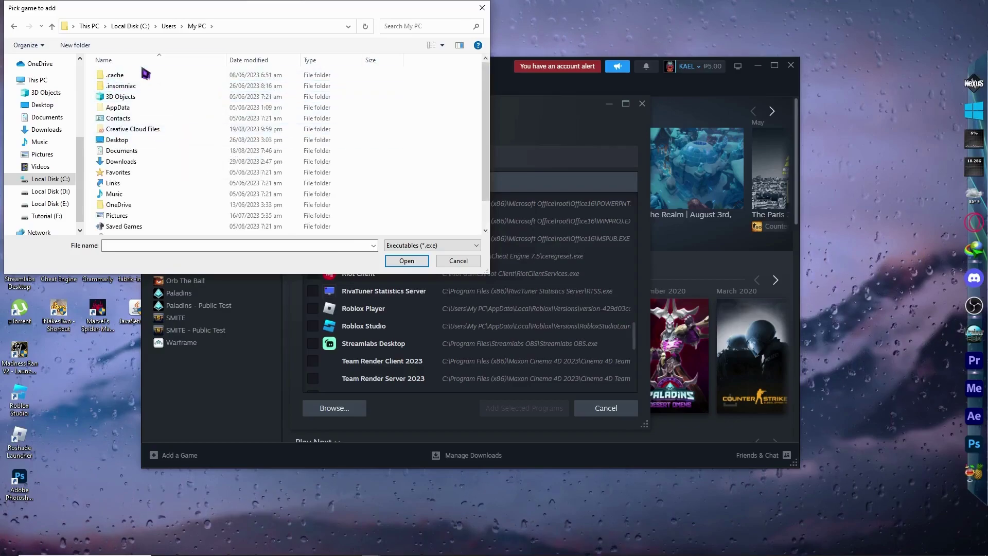
# Select the AppData folder and hide the preview pane to widen the file list.
pyautogui.click(138, 108)
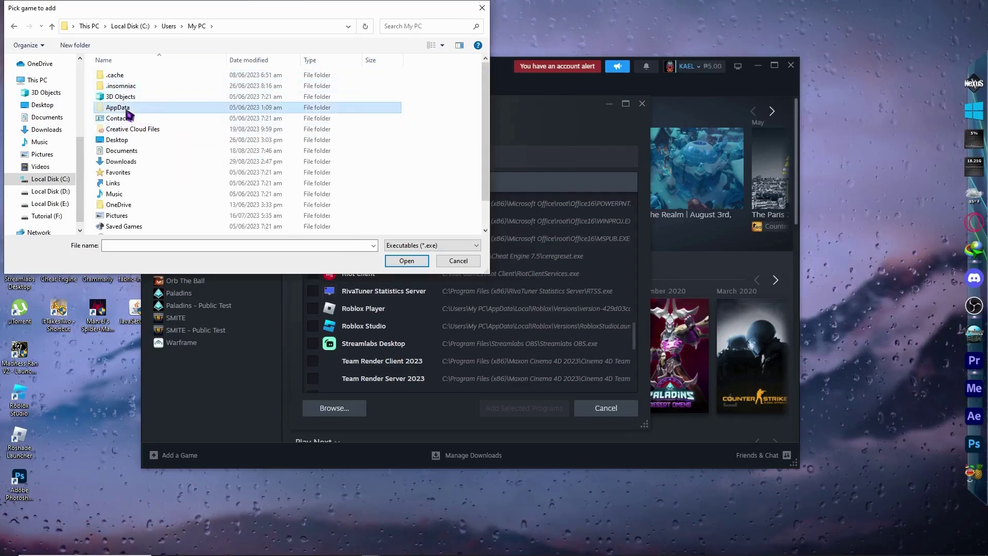
pyautogui.click(442, 46)
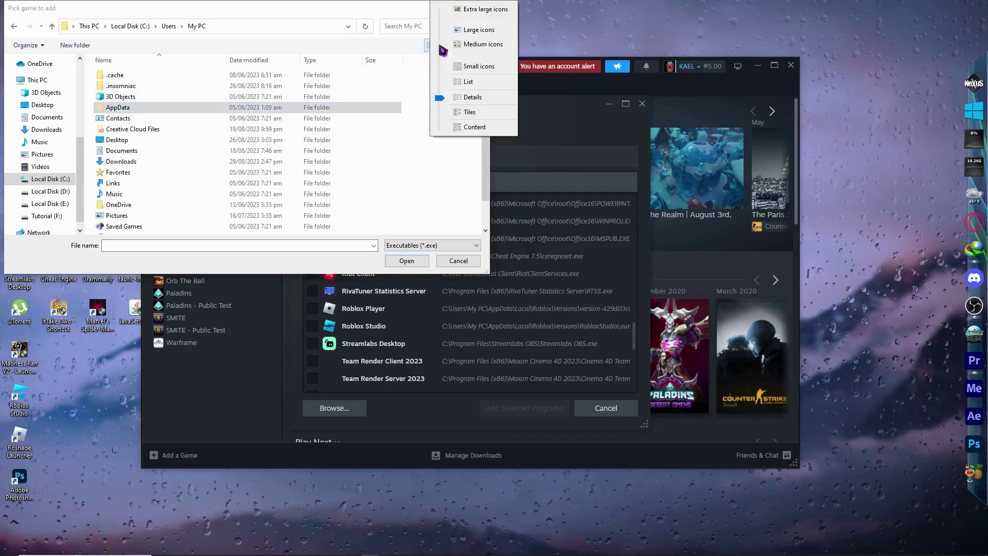
pyautogui.click(383, 40)
pyautogui.click(459, 45)
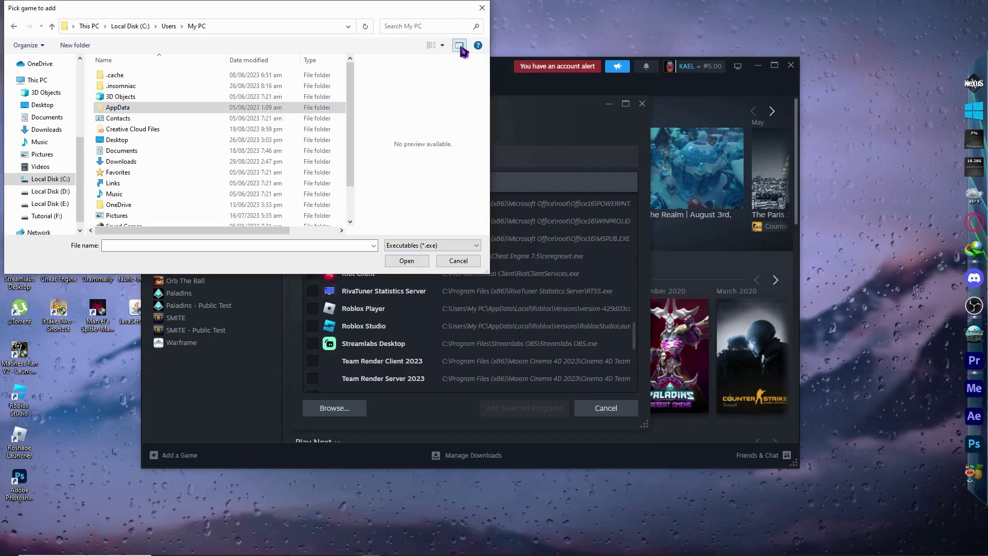
pyautogui.click(459, 45)
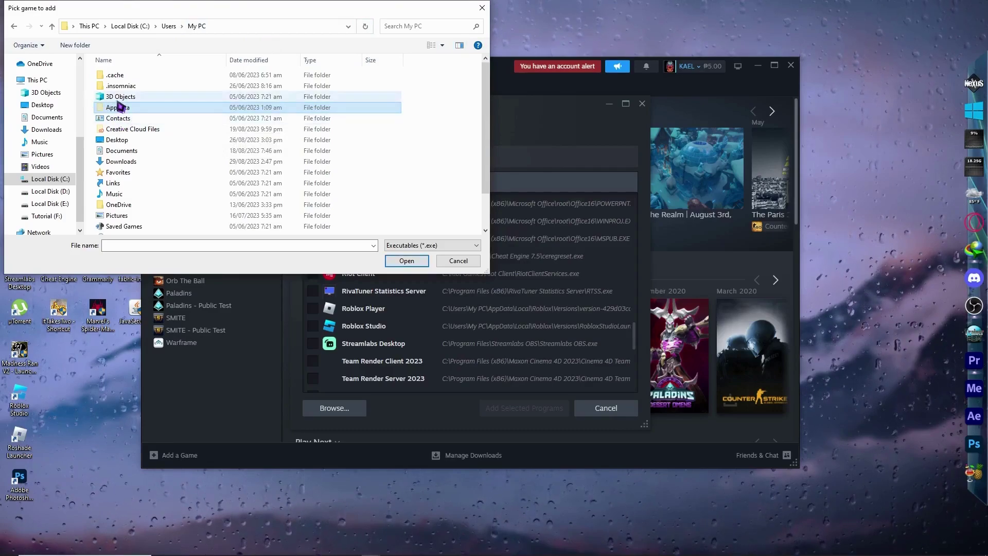
# Open AppData > Local > Roblox in the file picker.
pyautogui.doubleClick(120, 110)
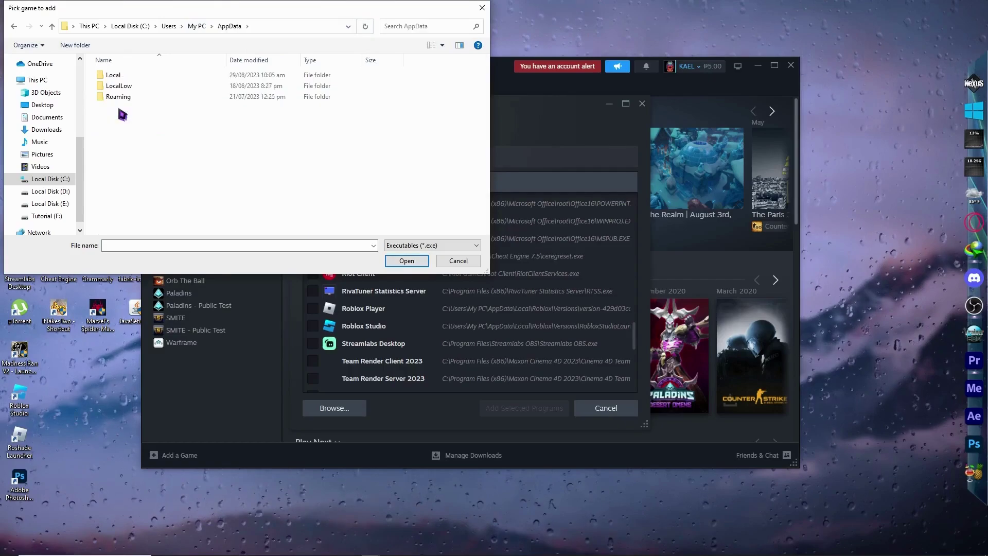
pyautogui.doubleClick(114, 76)
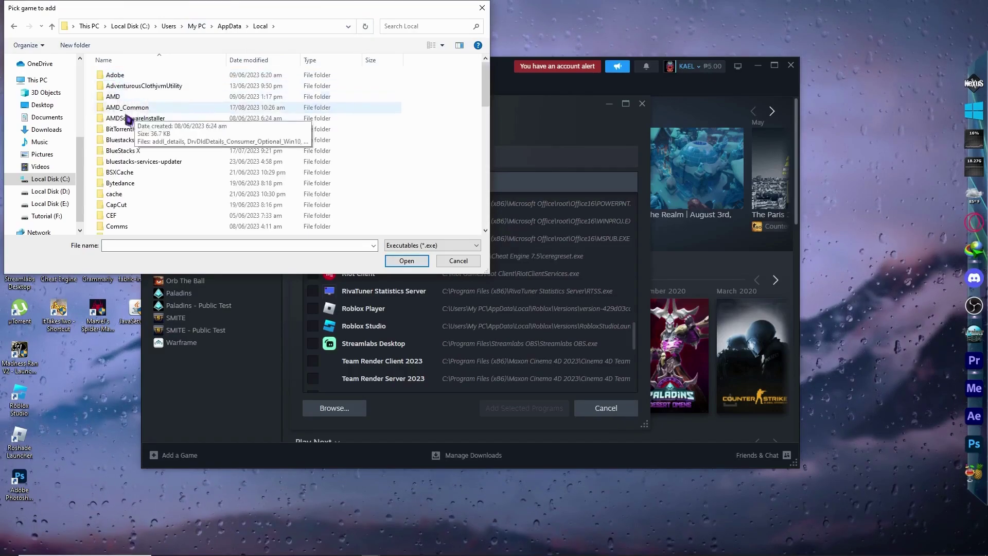
pyautogui.scroll(-6, 149, 172)
pyautogui.press('g')
pyautogui.scroll(-1, 134, 188)
pyautogui.scroll(-2, 129, 192)
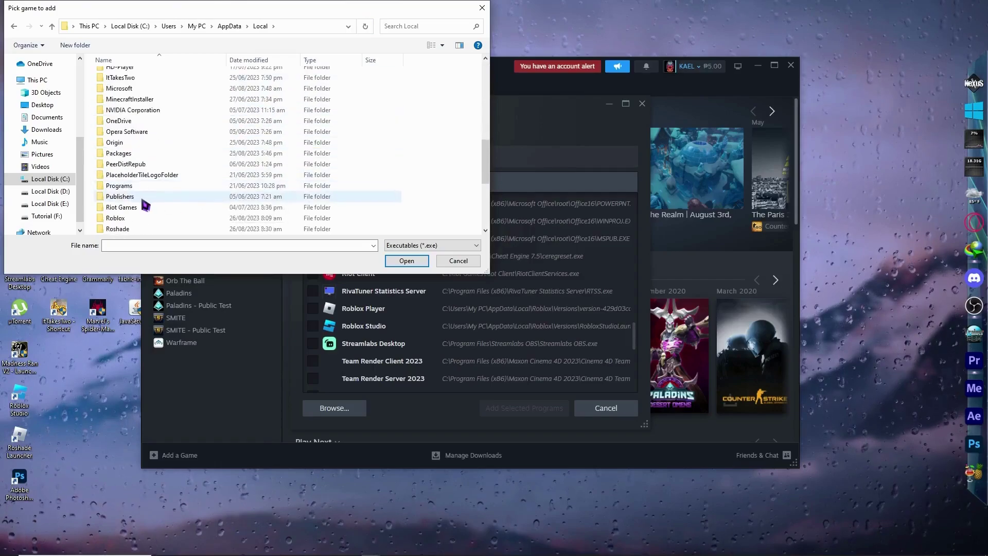
pyautogui.click(126, 218)
pyautogui.doubleClick(127, 219)
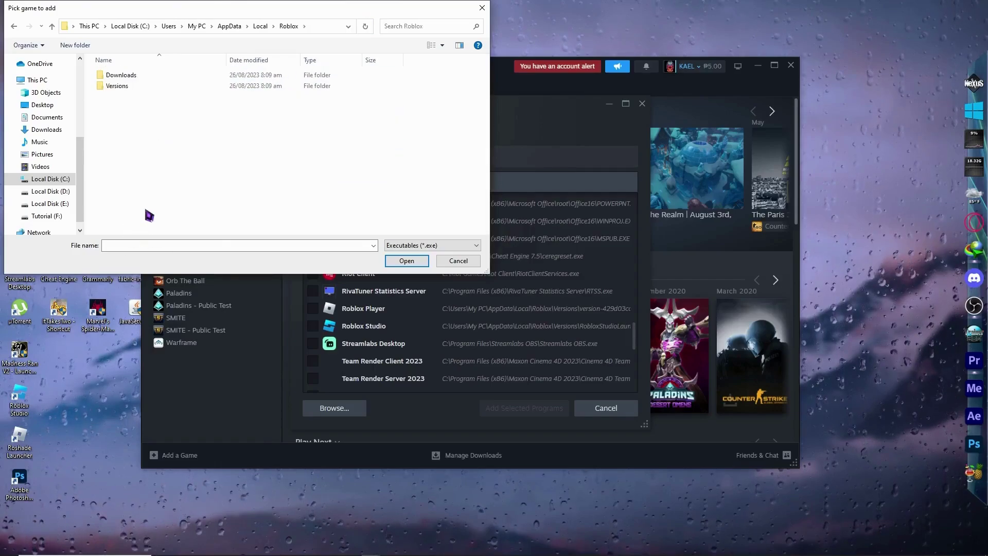
# Open Versions > version-429d03ccdcbb4161 and pick RobloxPlayerBeta as the program to add.
pyautogui.doubleClick(130, 87)
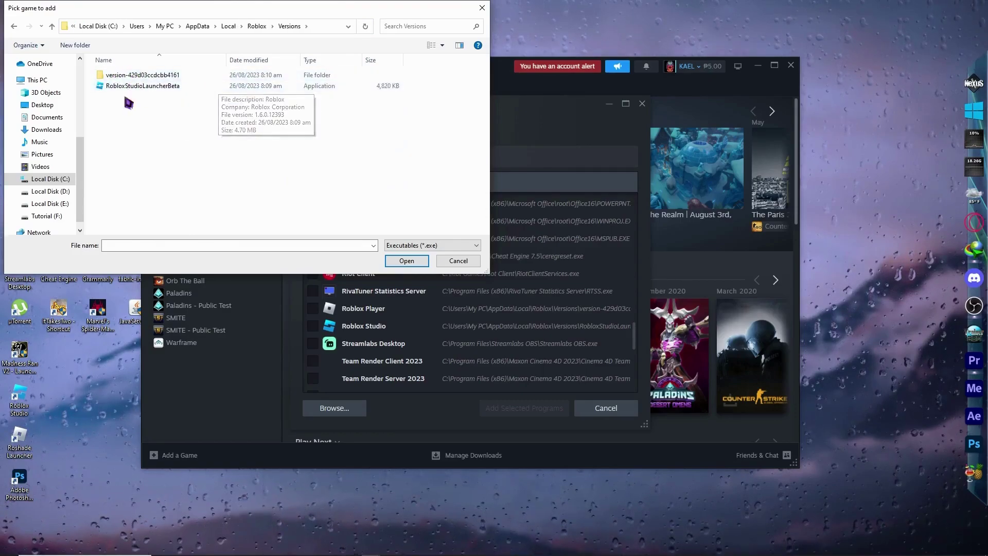
pyautogui.click(130, 76)
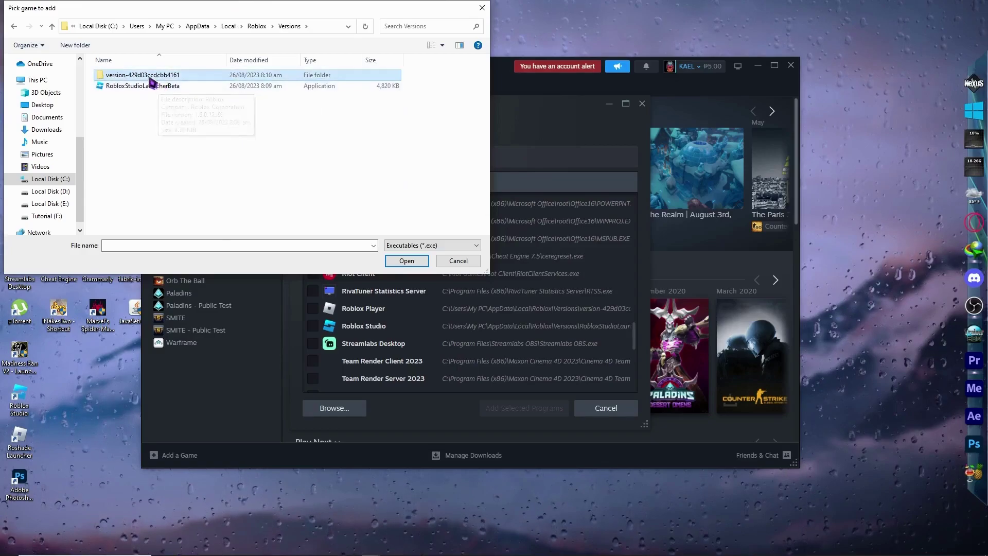
pyautogui.doubleClick(147, 77)
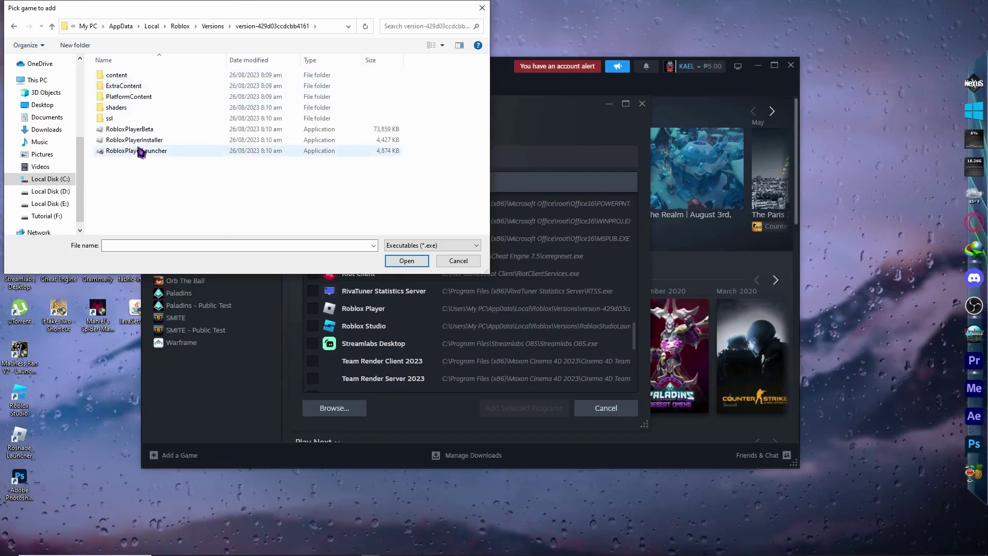
pyautogui.click(137, 129)
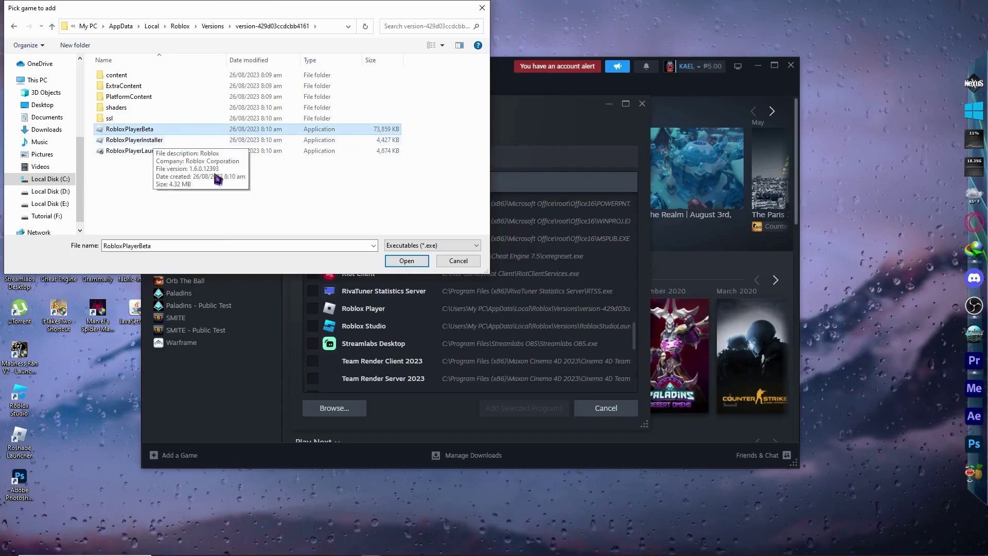
pyautogui.click(406, 261)
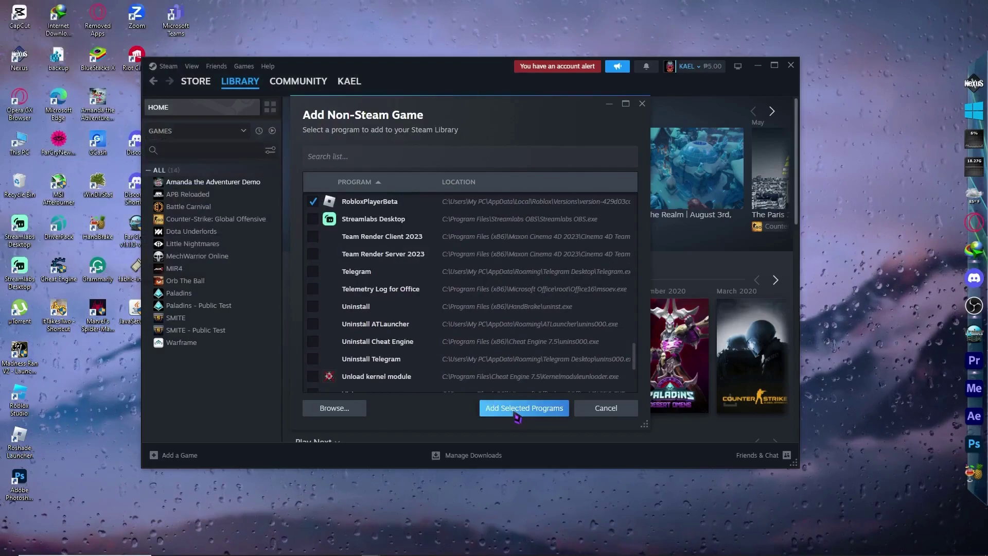
# Add RobloxPlayerBeta to the library, now 15 titles, and open its game page.
pyautogui.click(516, 415)
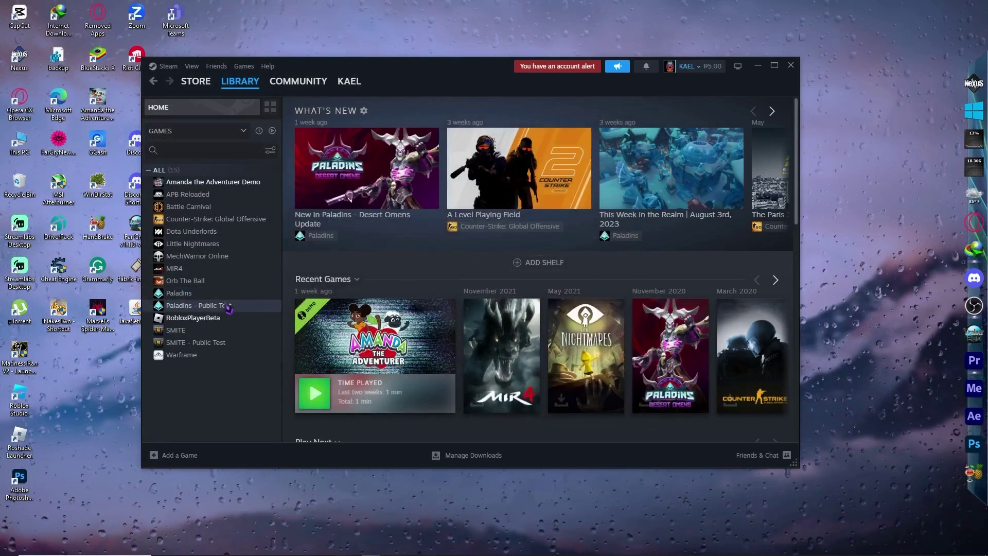
pyautogui.click(188, 207)
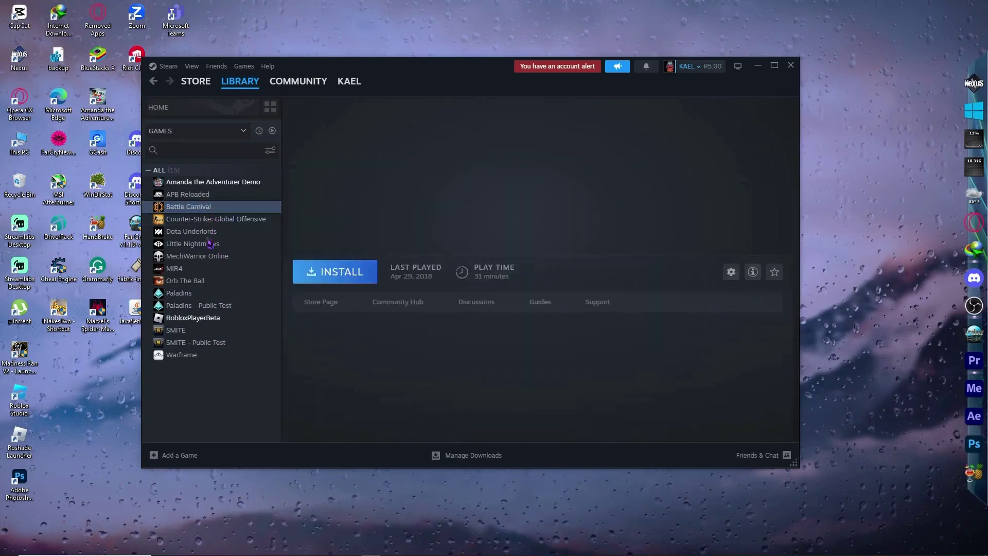
pyautogui.click(206, 318)
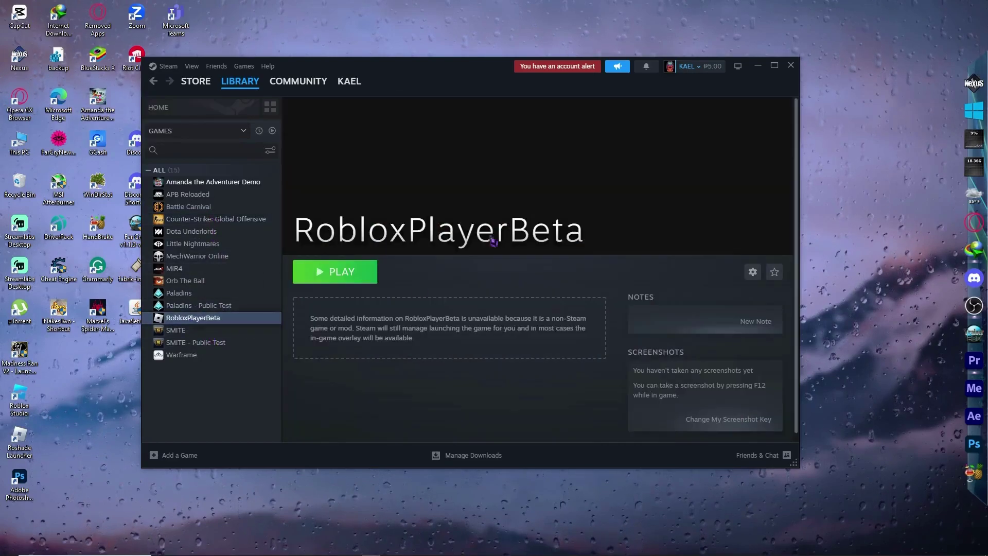
pyautogui.rightClick(202, 320)
# In RobloxPlayerBeta's Properties, delete 'PlayerBeta' so the shortcut is named ROBLOX.
pyautogui.click(241, 401)
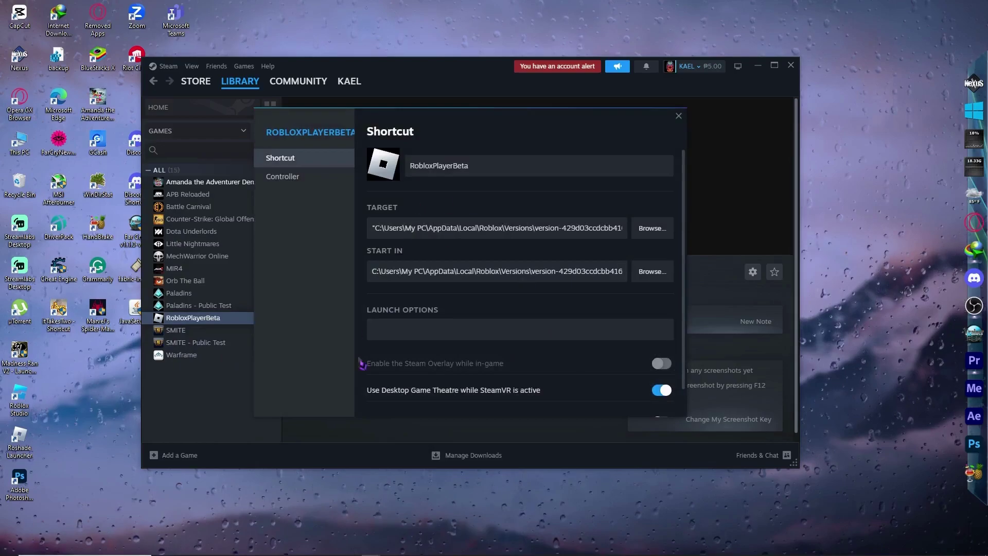
pyautogui.moveTo(465, 165); pyautogui.dragTo(437, 171)
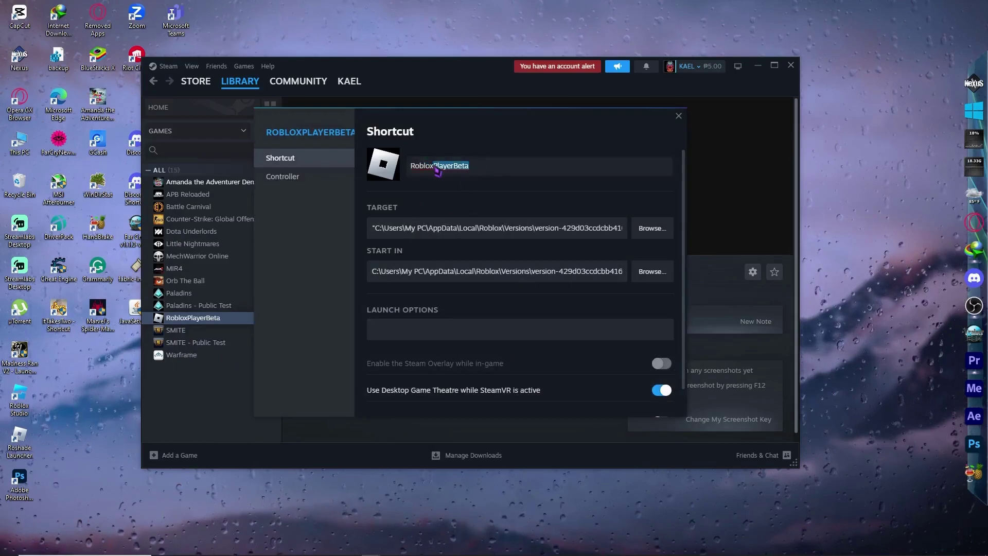
pyautogui.press('BackSpace')
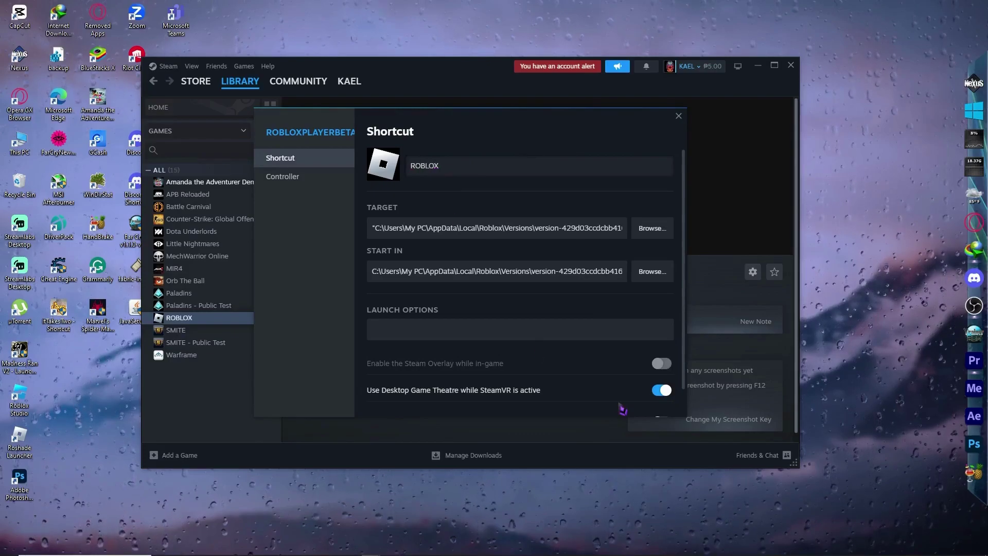
pyautogui.scroll(-1, 553, 355)
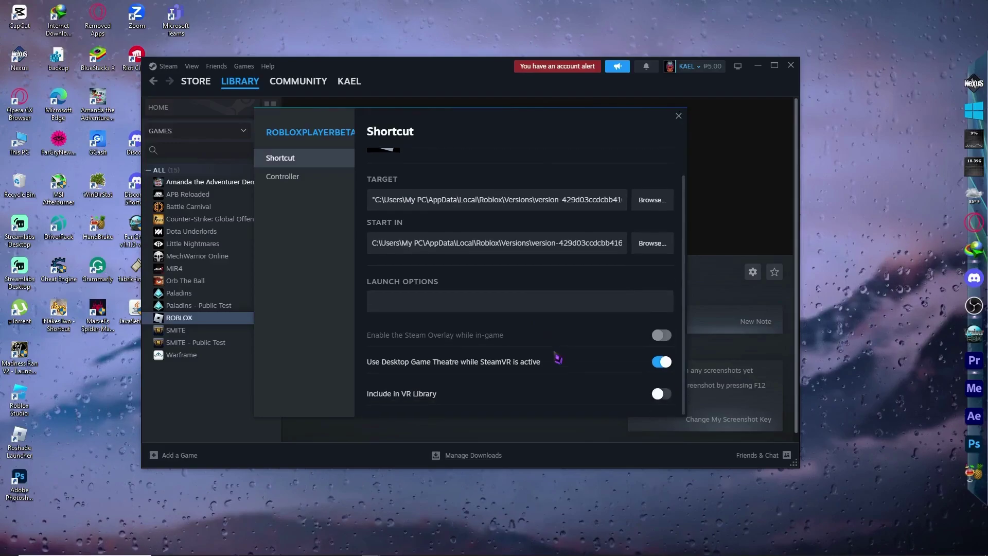
pyautogui.click(348, 176)
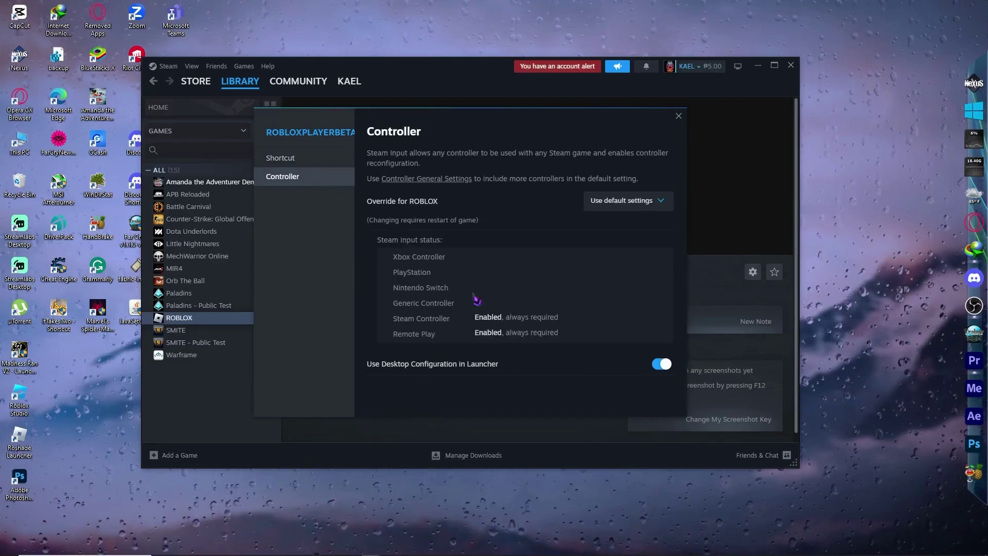
pyautogui.click(288, 157)
pyautogui.scroll(-1, 520, 337)
pyautogui.scroll(1, 662, 144)
pyautogui.click(679, 116)
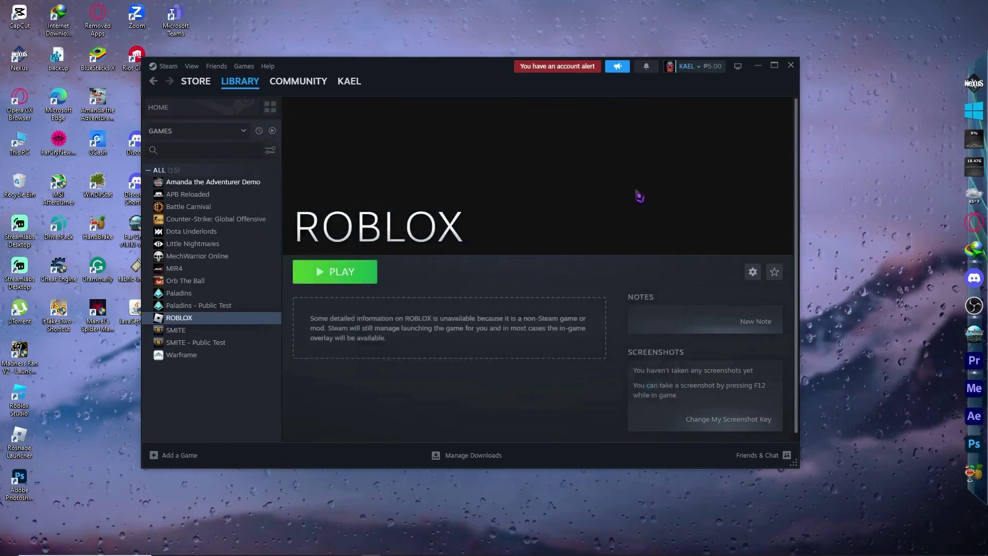